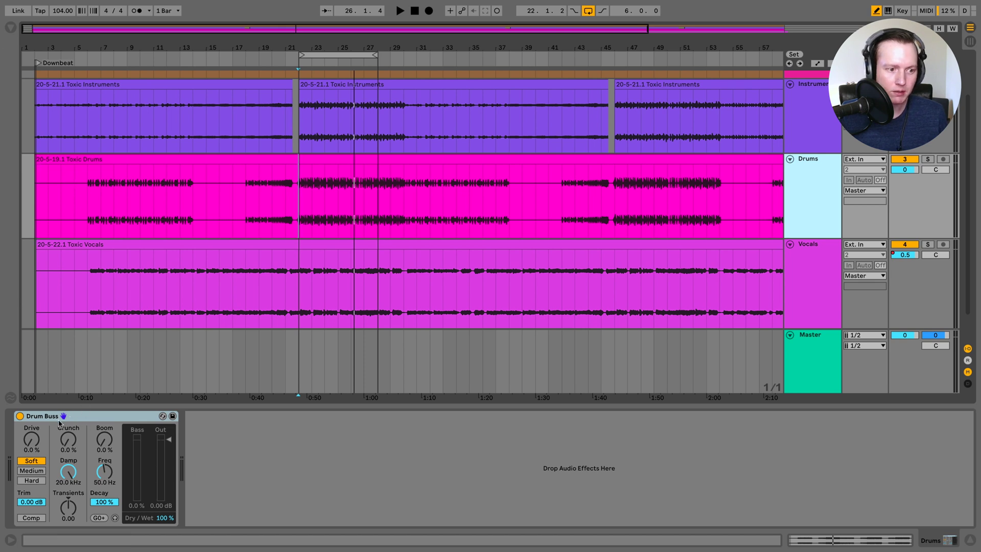
Search the browser for "drum buss" to locate the effect under Audio Effects, and hide the browser again
click(10, 29)
click(60, 30)
text(drum buss)
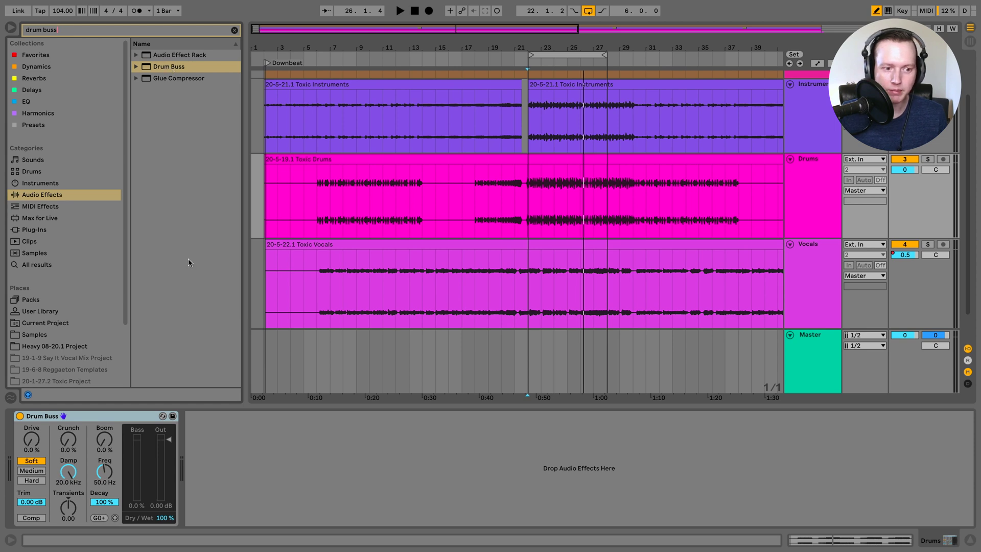
click(11, 27)
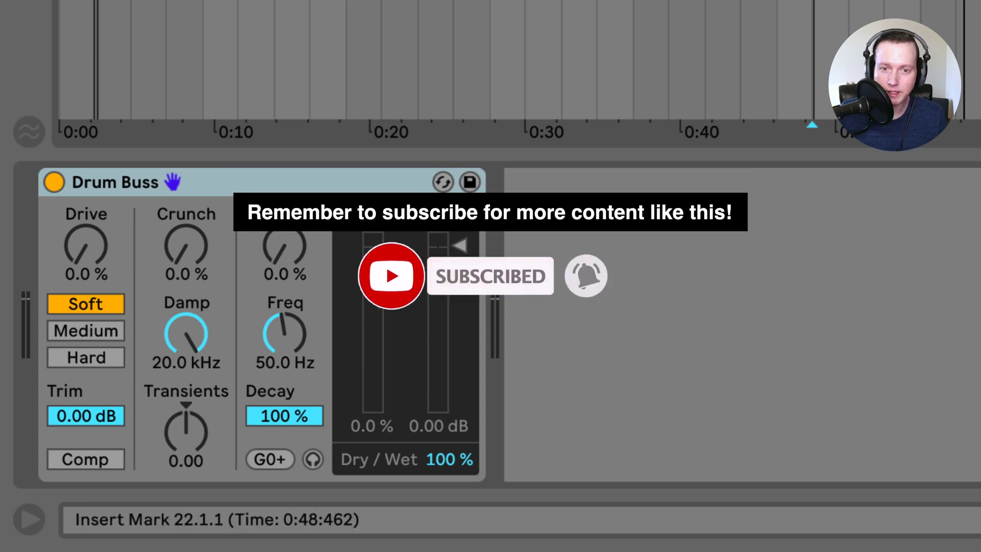
Play the drums and compare the sound with Drum Buss bypassed and enabled
key(space)
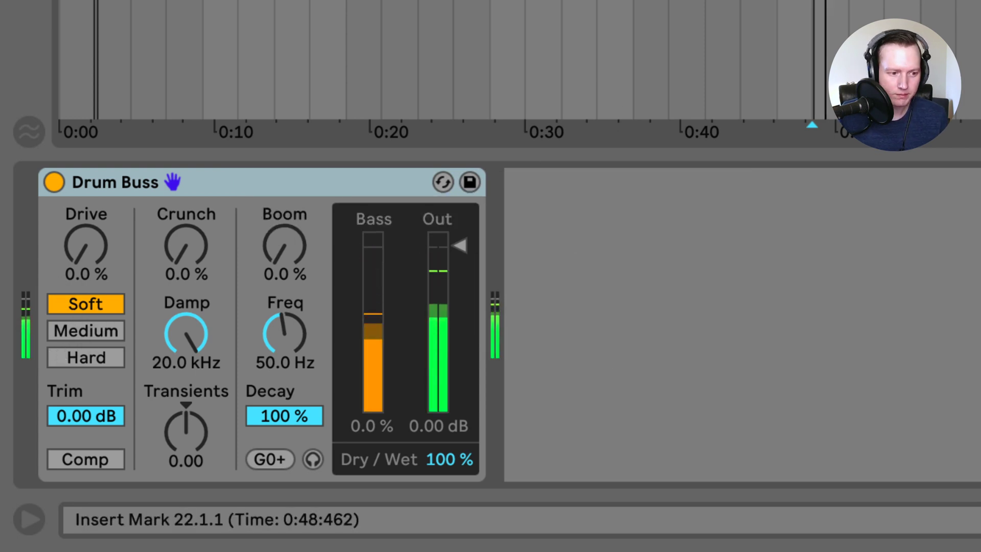
click(53, 179)
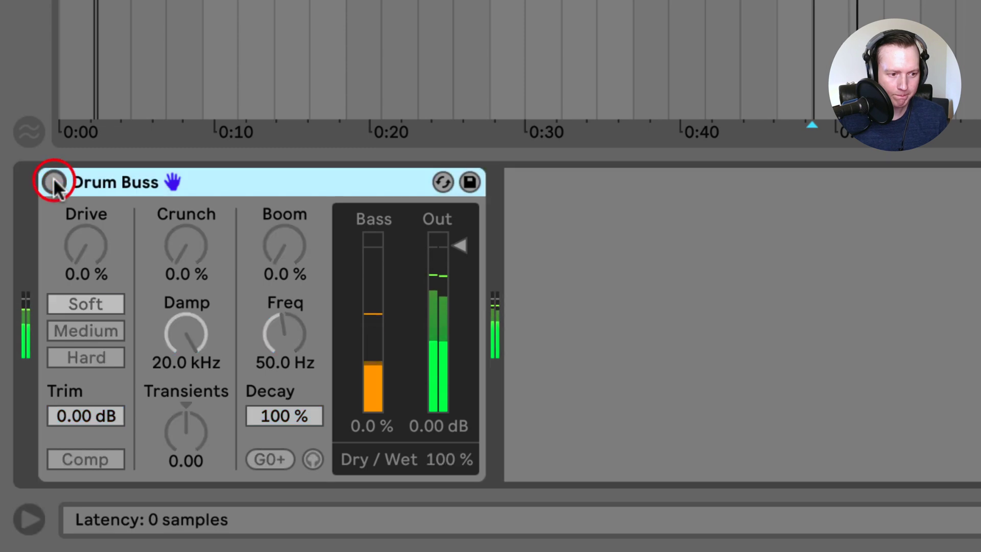
click(54, 179)
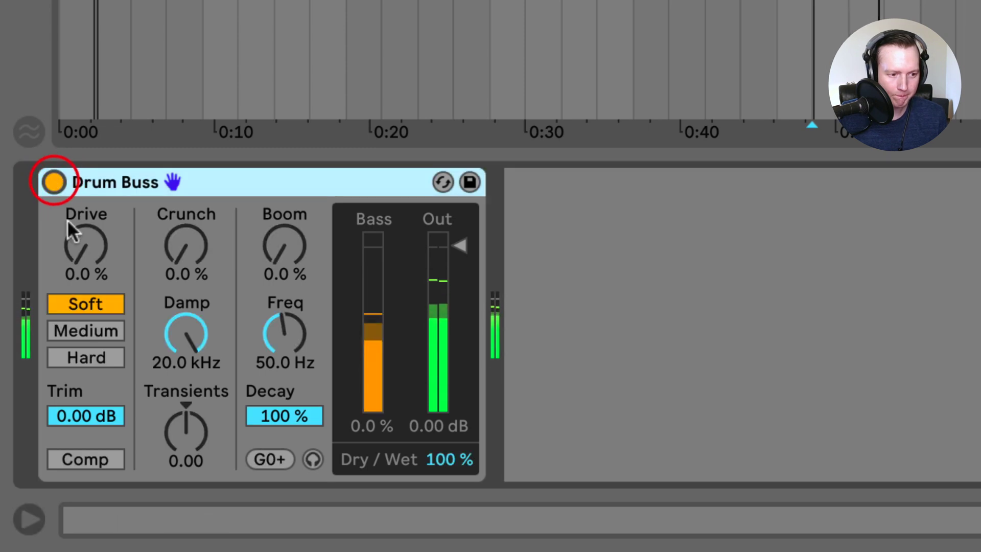
Raise the Drum Buss Drive to 29 % and audition the Medium and Hard distortion types during playback
click(86, 247)
drag(88, 247, 88, 218)
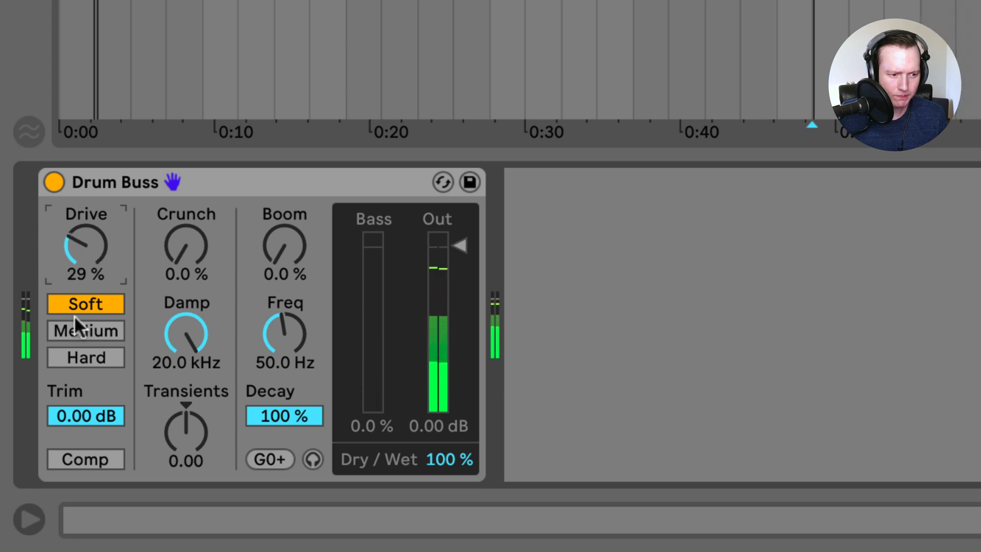
drag(295, 277, 295, 277)
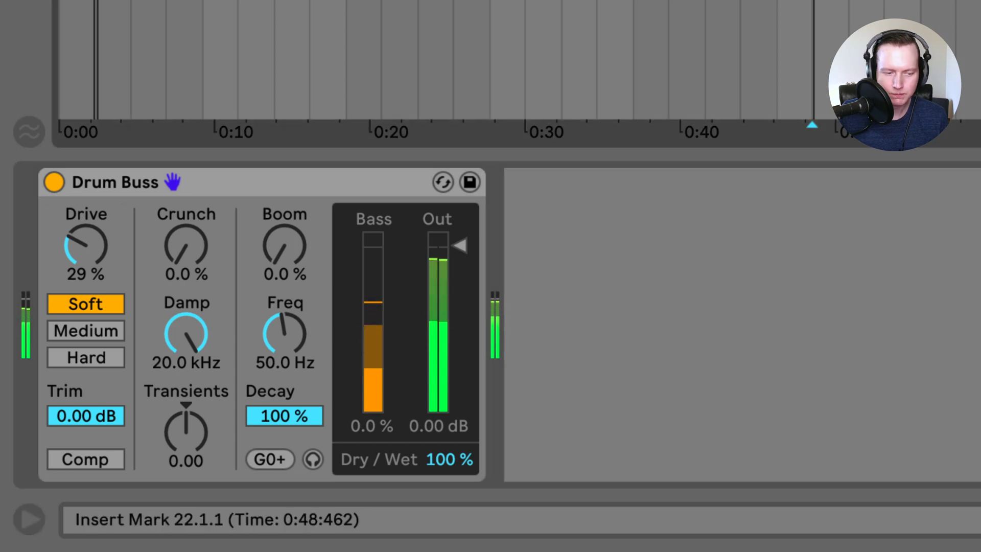
click(70, 324)
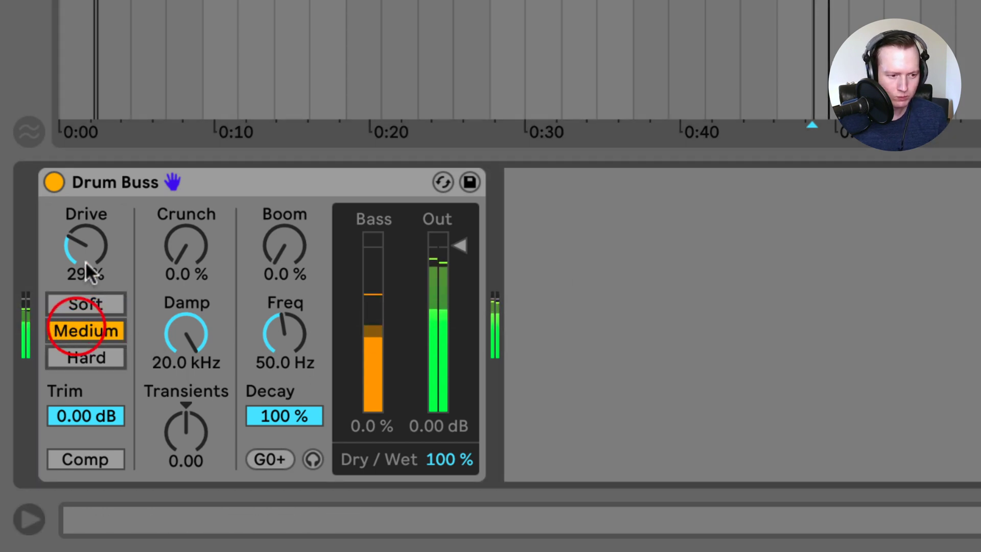
click(95, 352)
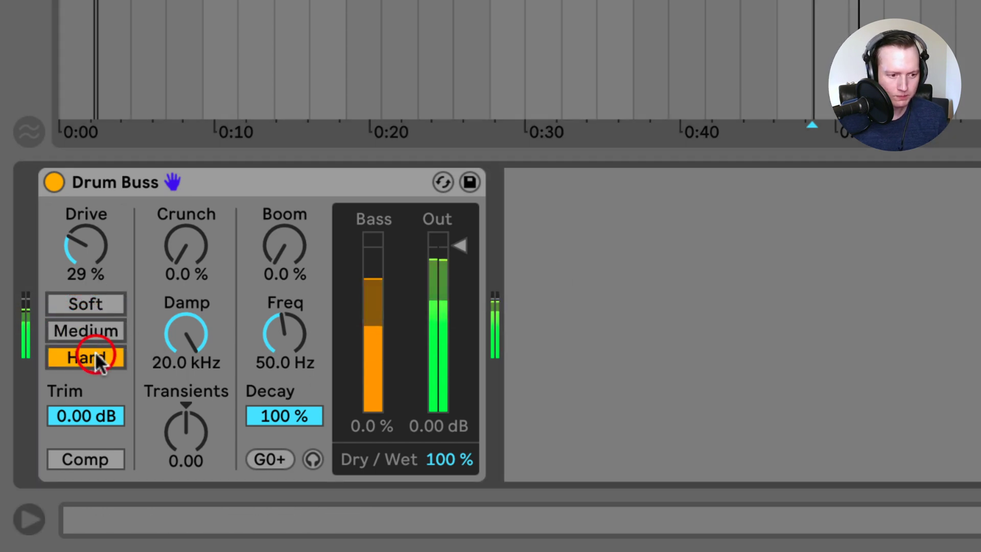
Compare the Medium and Soft distortion types at 56 % Drive, and settle on Soft with Drive at 17 %
drag(81, 244, 81, 212)
click(94, 321)
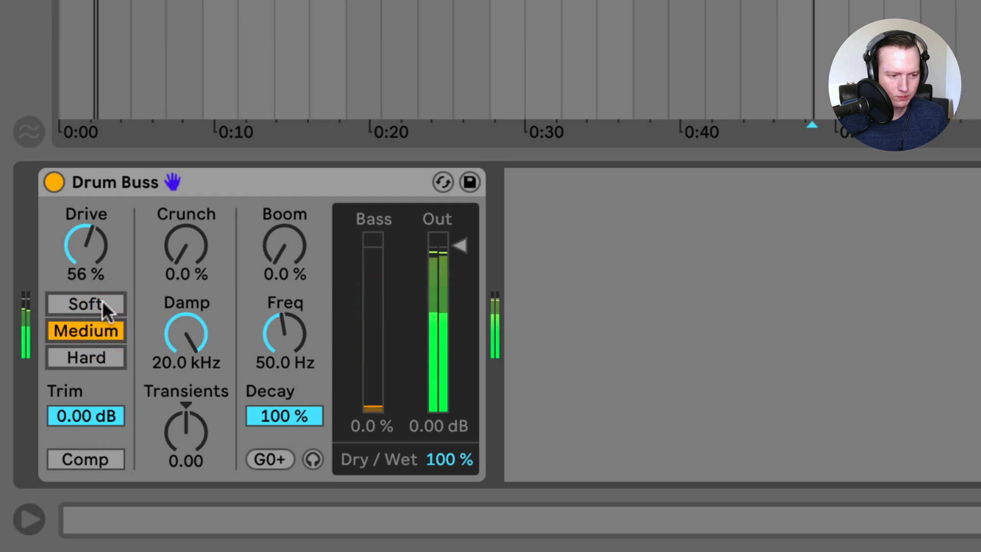
click(102, 303)
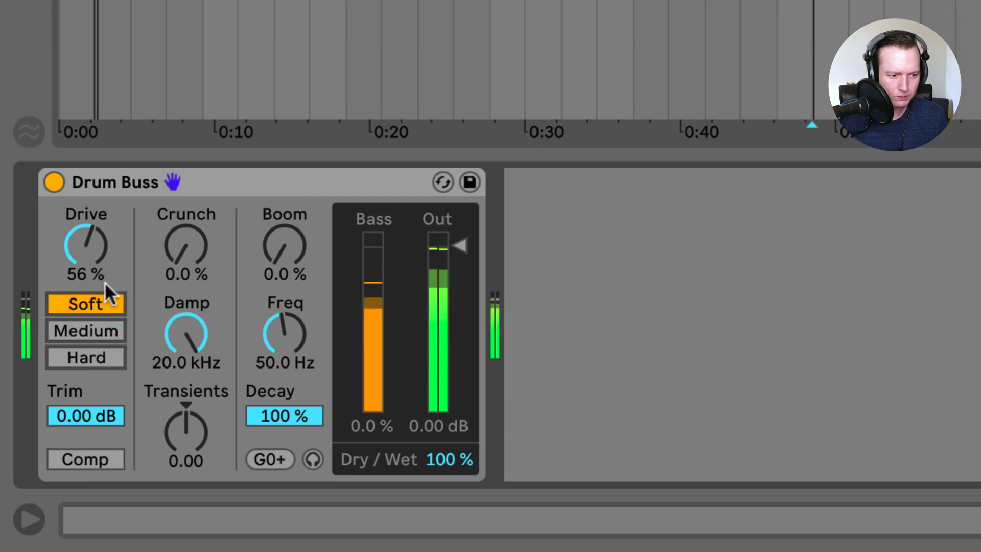
drag(84, 243, 82, 254)
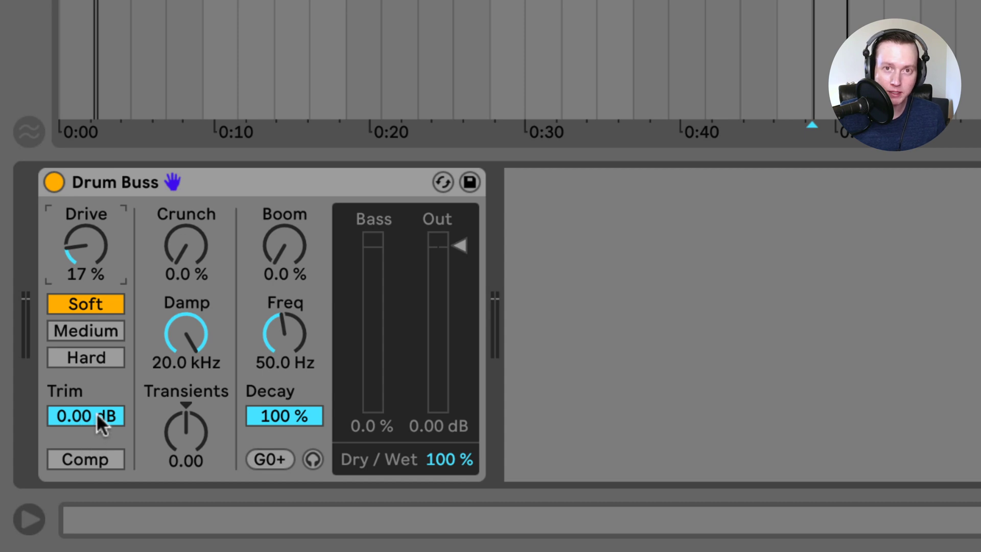
Lower the Drum Buss Trim to -4.69 dB during playback and switch on its compressor
key(space)
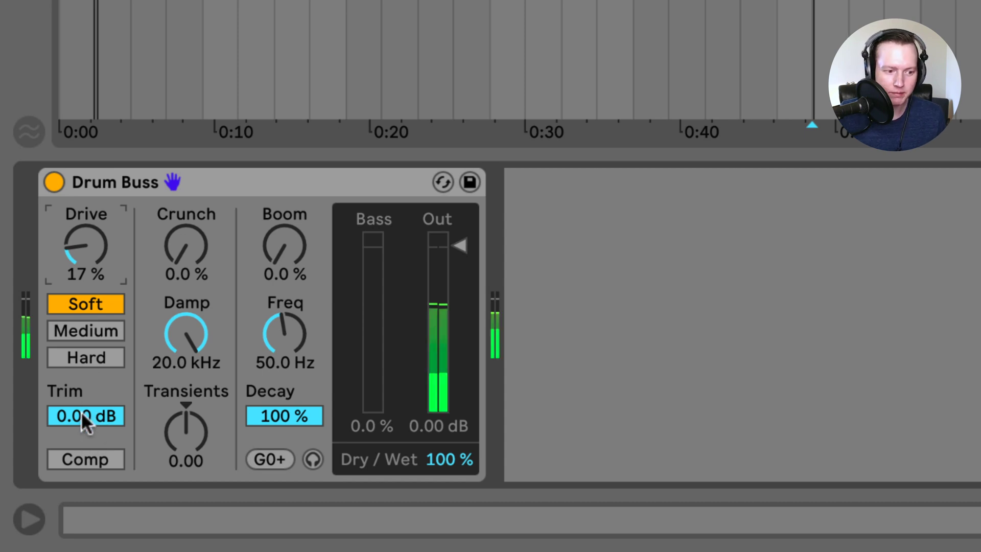
mouse_move(81, 412)
mouse_down()
mouse_move(82, 453)
mouse_move(82, 402)
mouse_move(82, 426)
mouse_up()
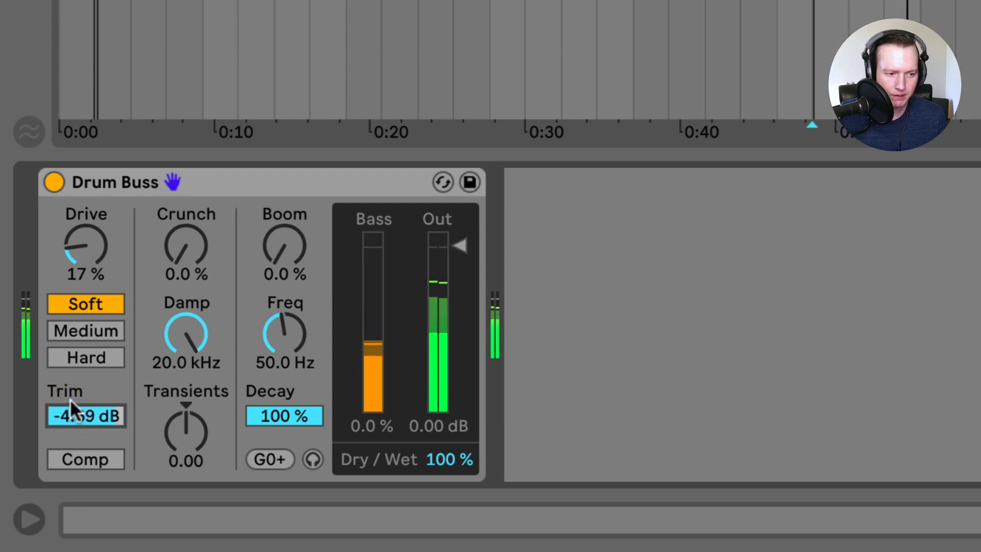
click(87, 453)
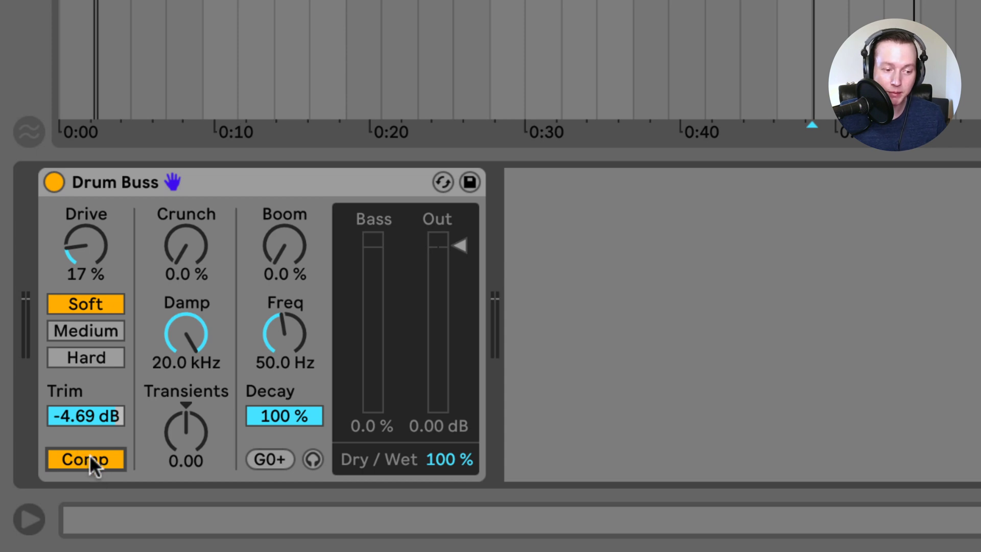
Play the drums and compare the sound with the Drum Buss compressor off and on
key(space)
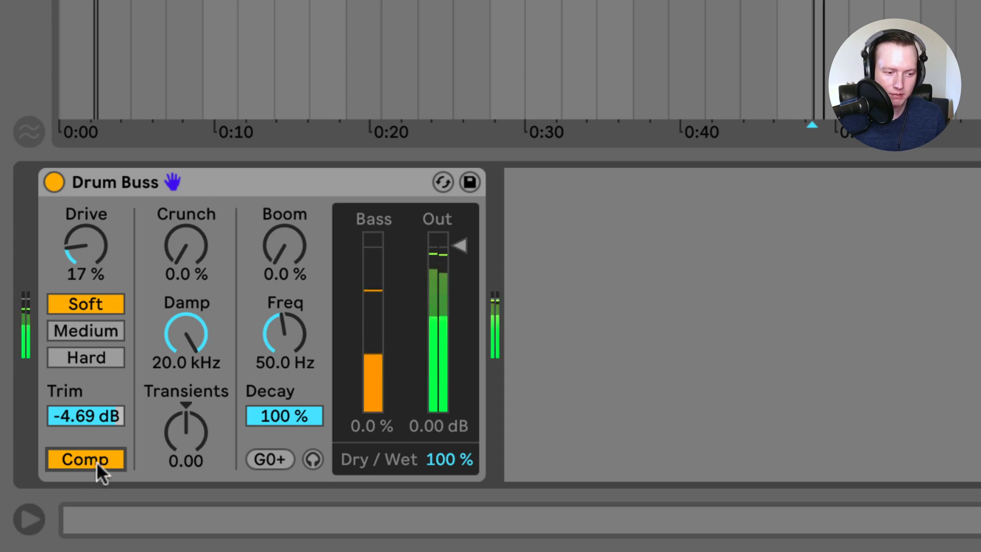
click(96, 457)
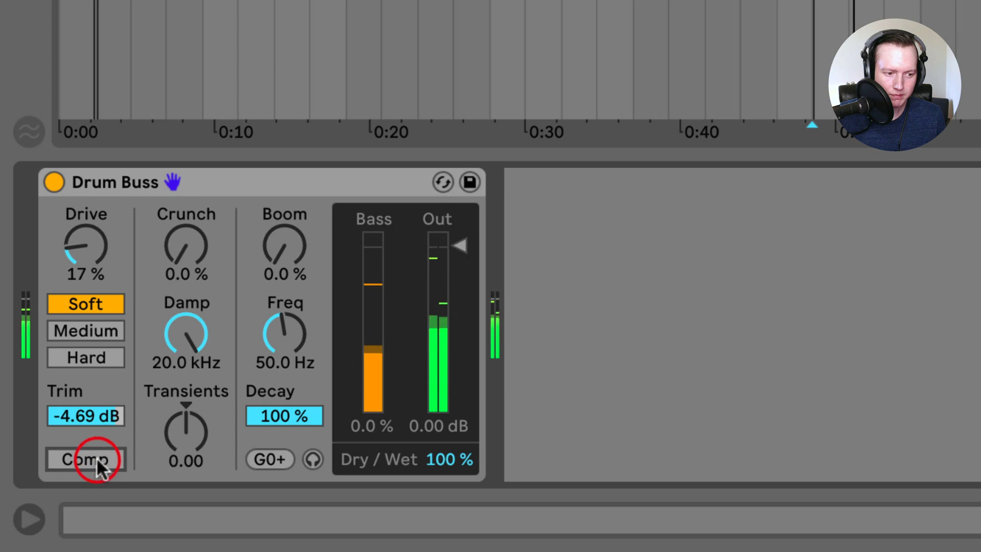
click(97, 457)
Lower Trim to -10.3 dB and compare the drums with the compressor and the whole Drum Buss bypassed, leaving both enabled
drag(102, 416, 100, 420)
click(91, 459)
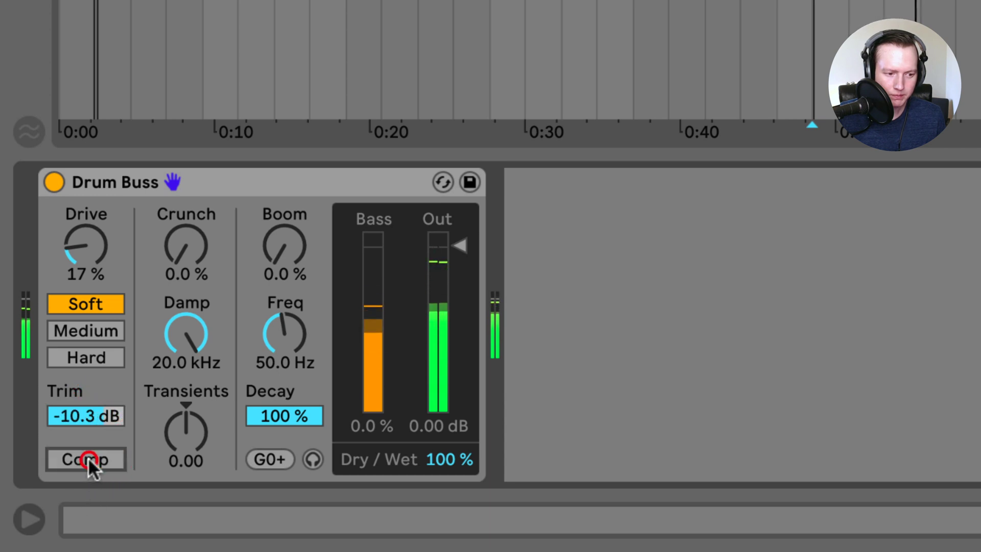
click(91, 461)
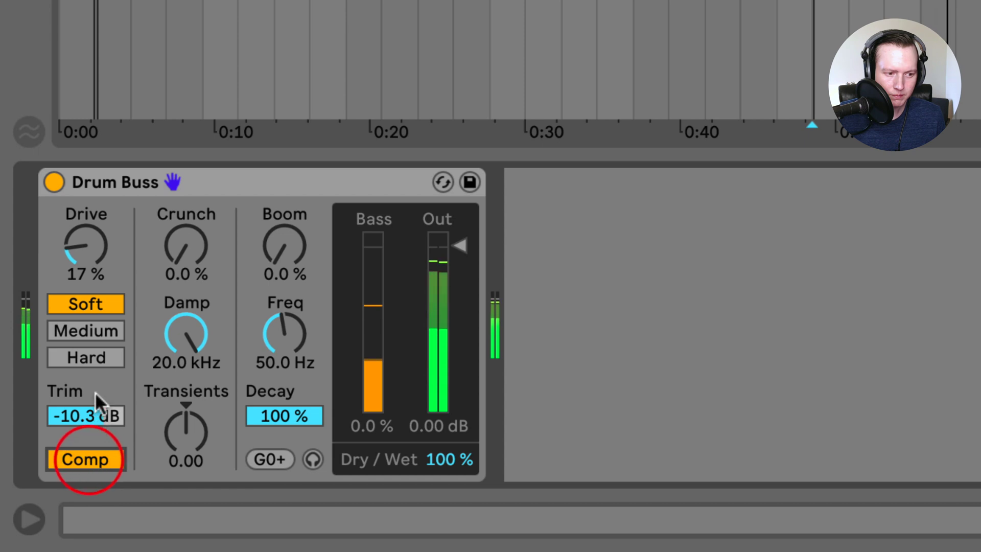
click(53, 181)
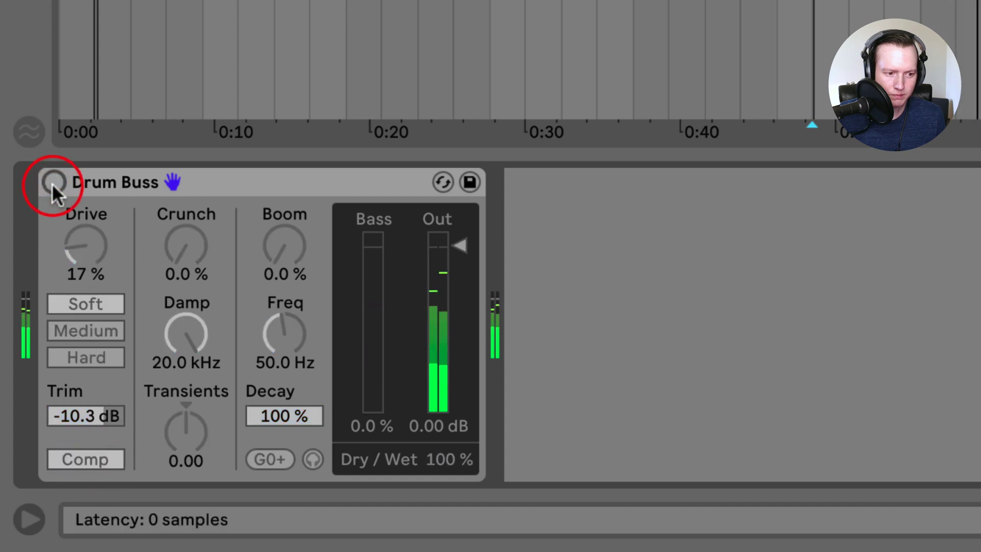
click(53, 182)
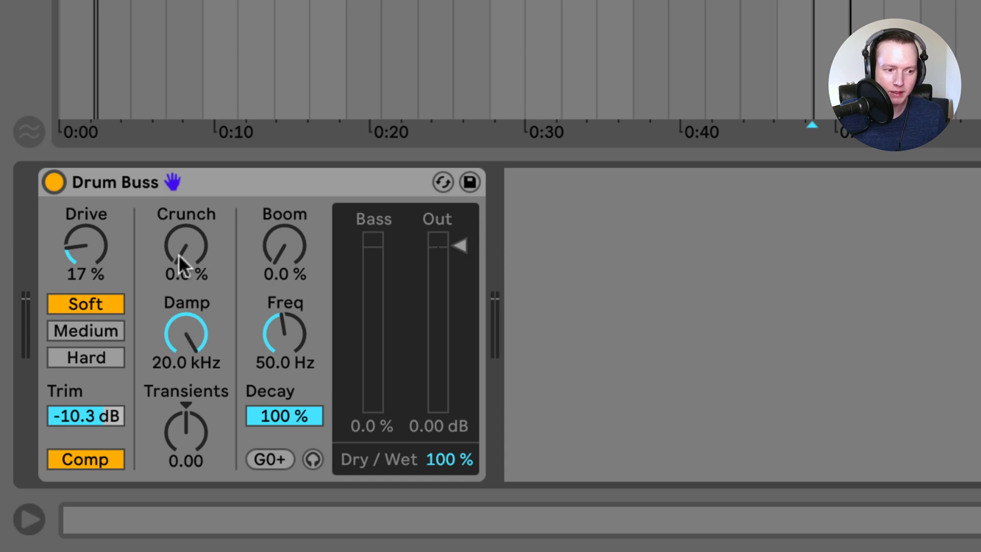
Raise Crunch to 79 % and lower Damp to 13.7 kHz, comparing the result with Drum Buss bypassed
drag(179, 251, 180, 179)
mouse_move(180, 324)
mouse_down()
mouse_move(179, 381)
mouse_move(179, 327)
mouse_move(179, 337)
mouse_up()
click(53, 177)
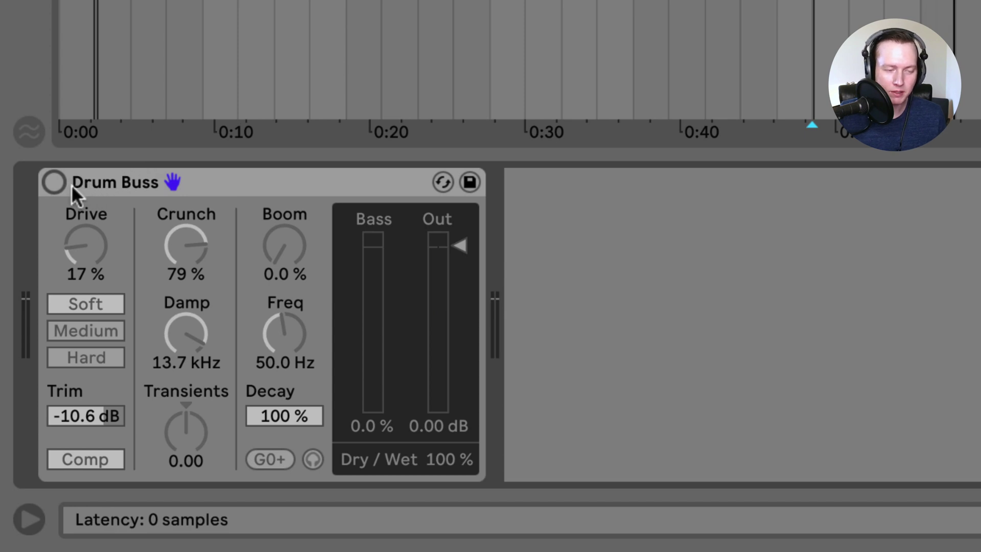
click(53, 182)
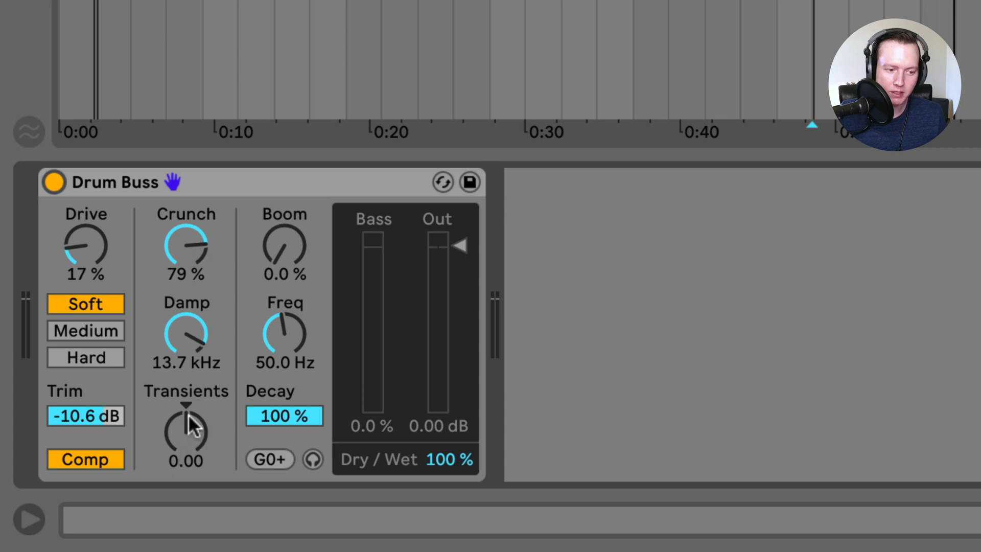
Demonstrate the Transients range between about -0.29 and 0.32, and reset it to 0.00
drag(188, 434, 188, 447)
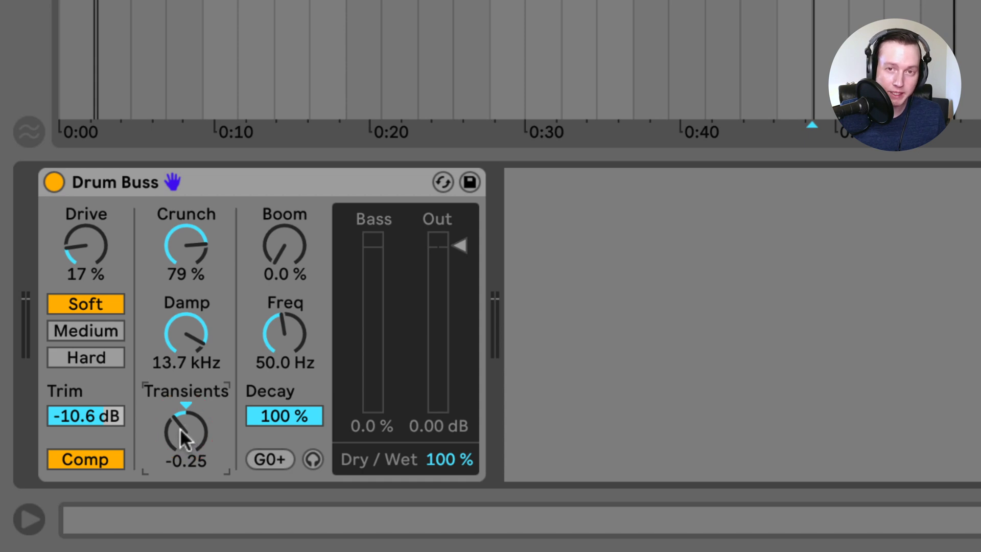
drag(184, 432, 184, 408)
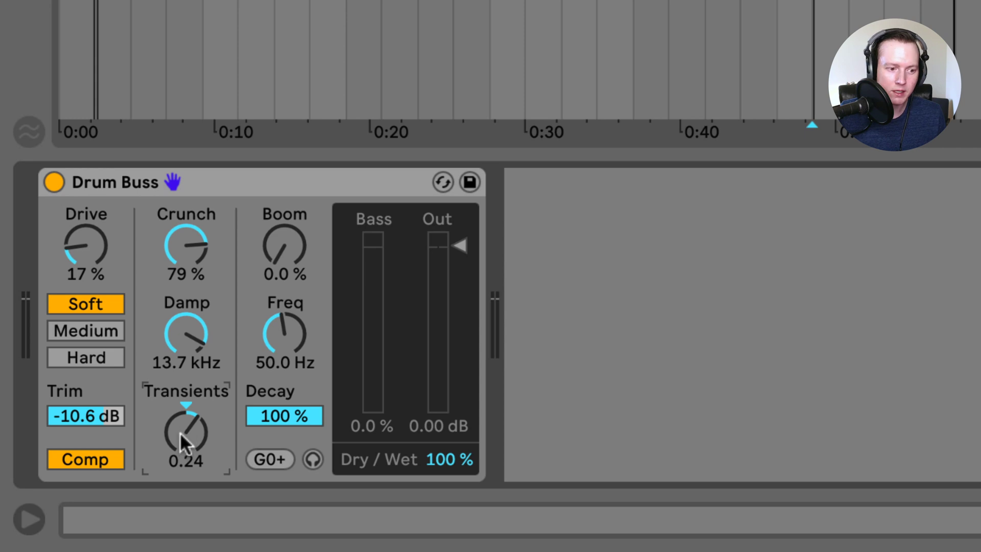
drag(186, 439, 186, 467)
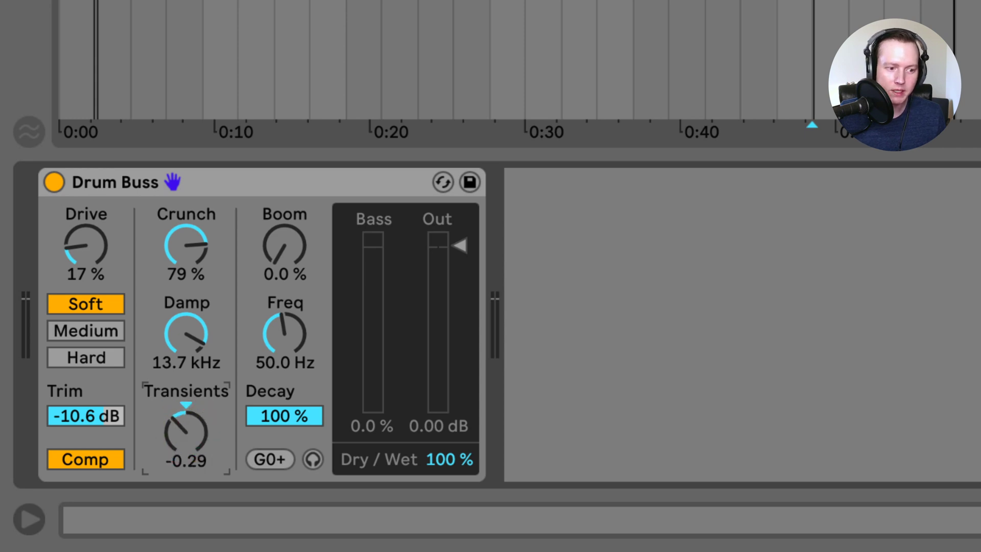
drag(186, 467, 186, 442)
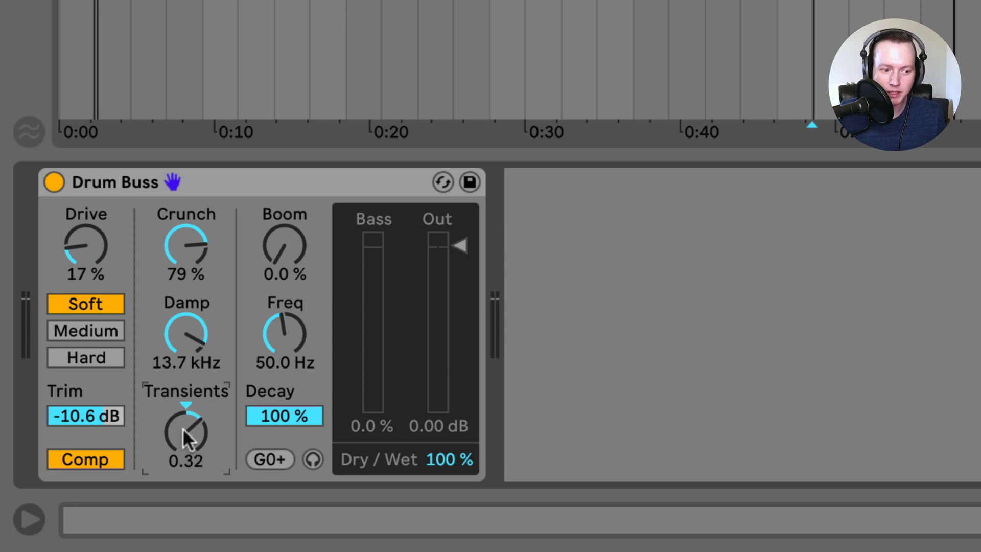
double_click(184, 427)
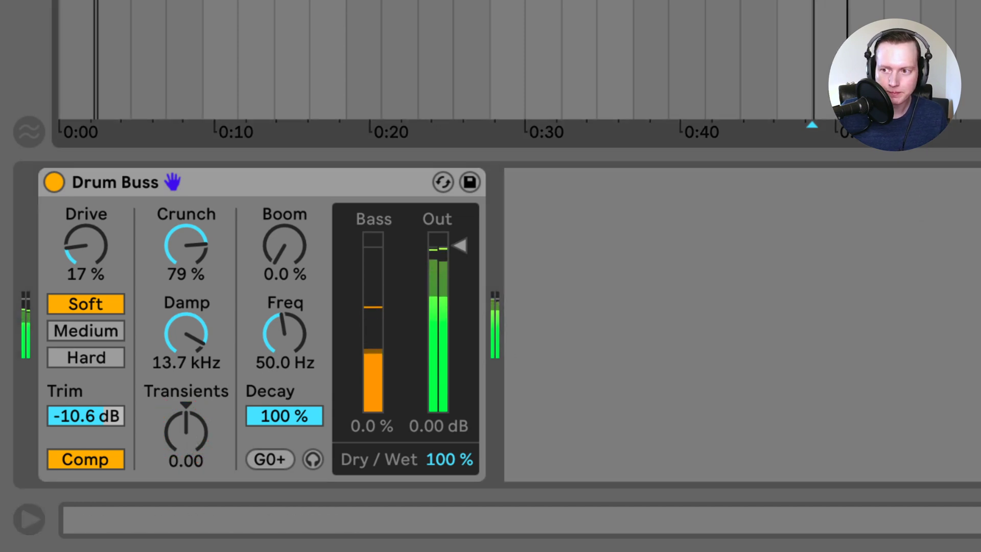
Audition Transients at 0.32, -0.57 and 1.00 while the drums play, and restore it to 0.00
drag(189, 431, 194, 429)
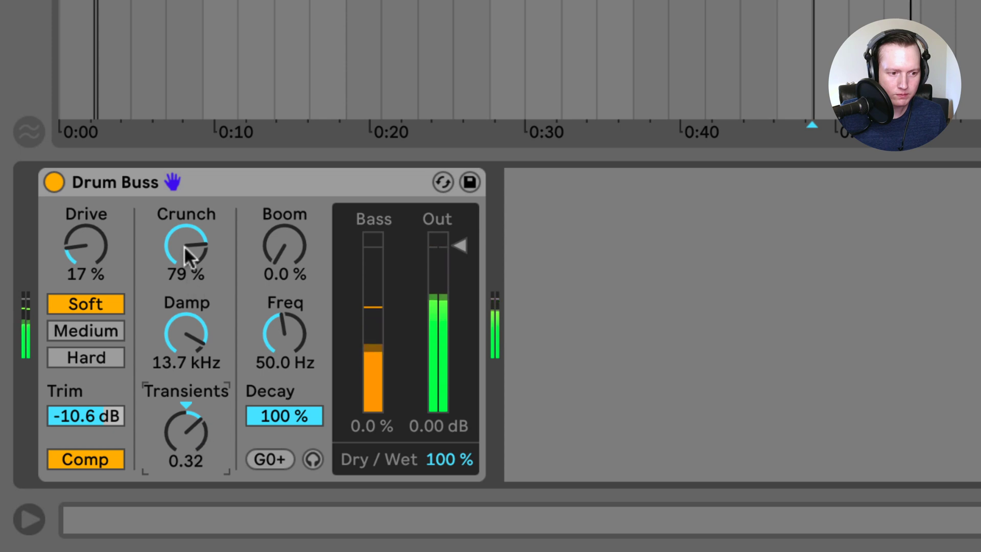
drag(184, 422, 180, 420)
scroll(185, 432, down, 3)
scroll(186, 432, down, 6)
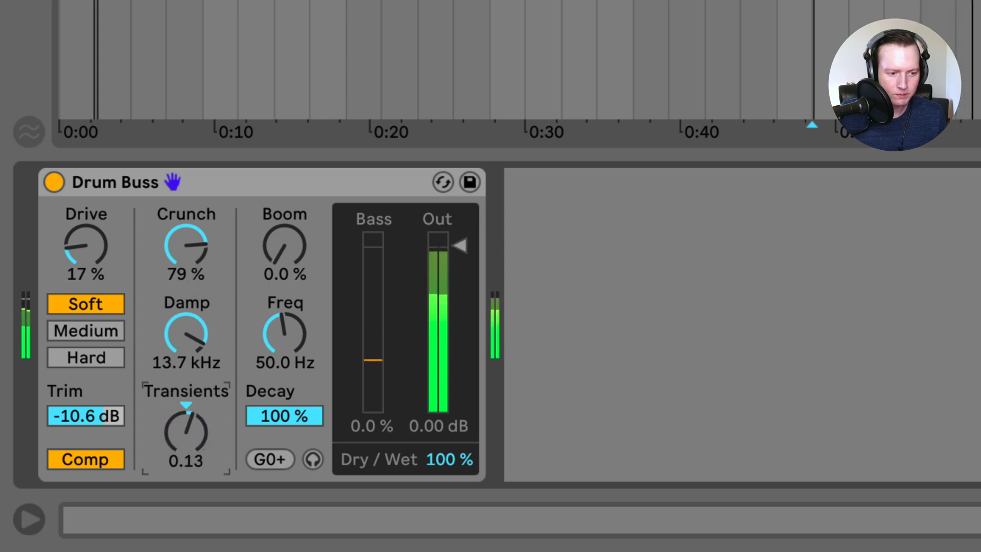
scroll(185, 432, down, 2)
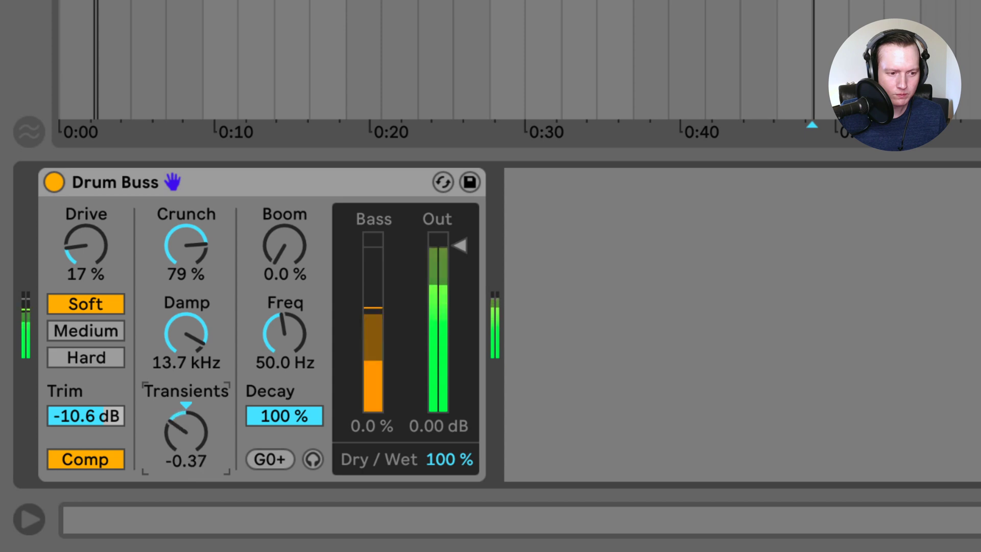
scroll(185, 432, down, 2)
scroll(185, 431, down, 1)
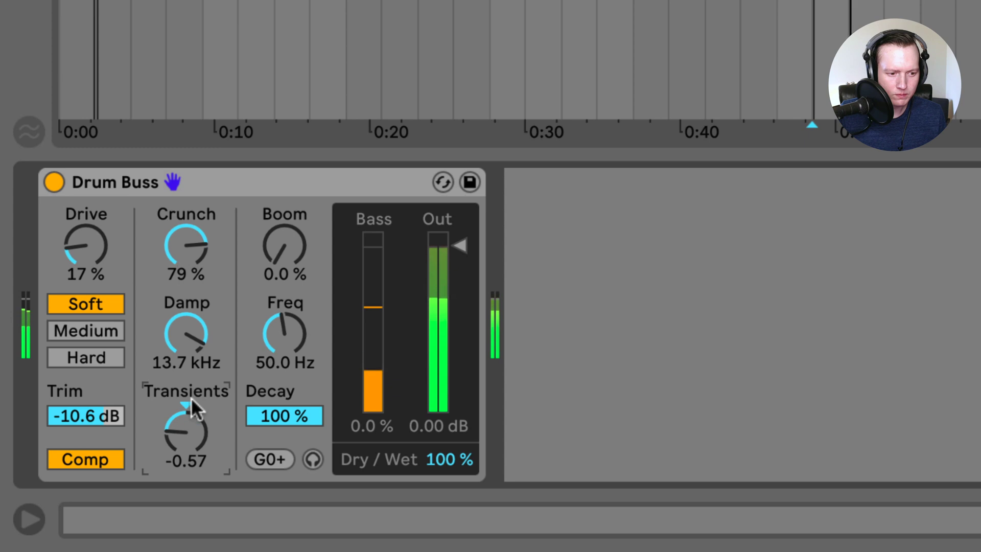
drag(191, 440, 186, 383)
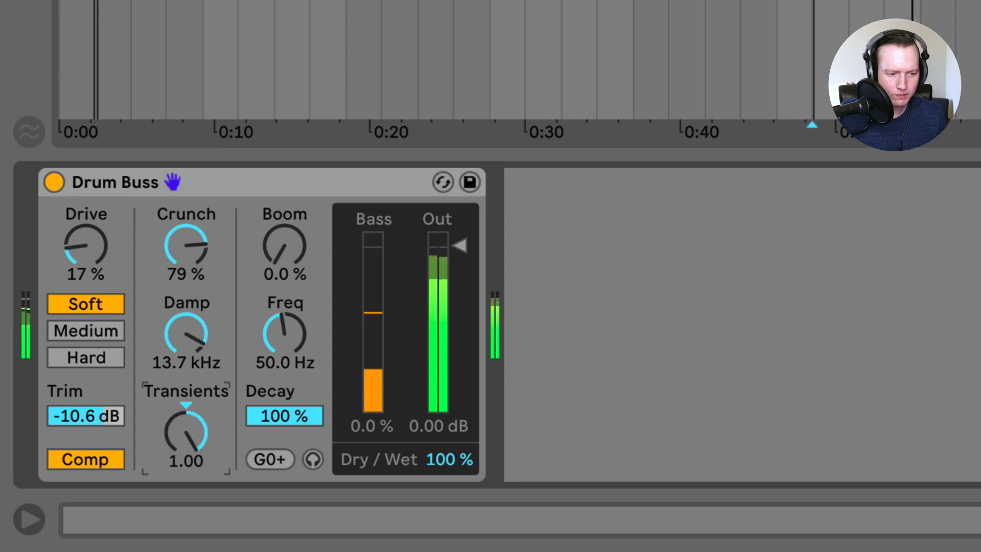
double_click(184, 427)
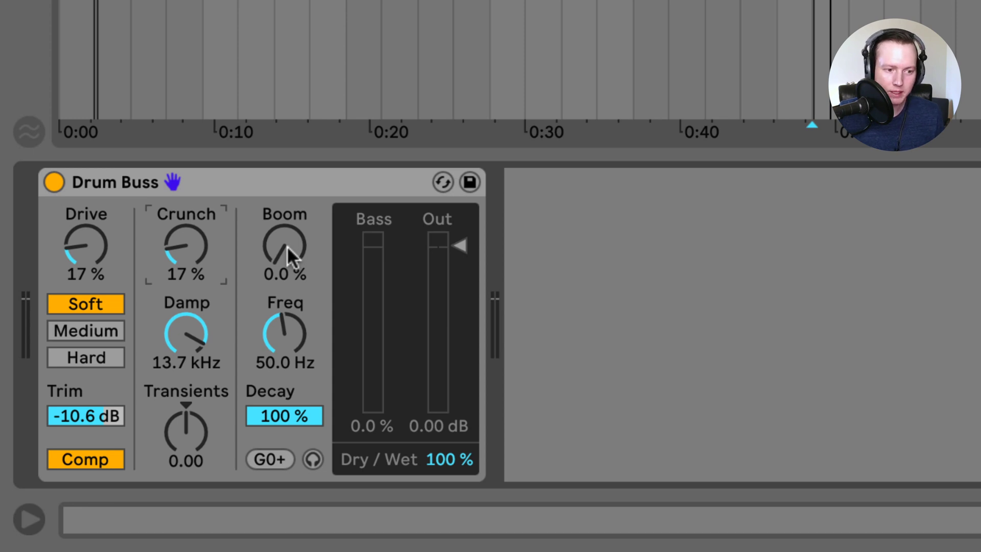
Raise the Drum Buss Boom amount to 43 %
drag(289, 244, 290, 219)
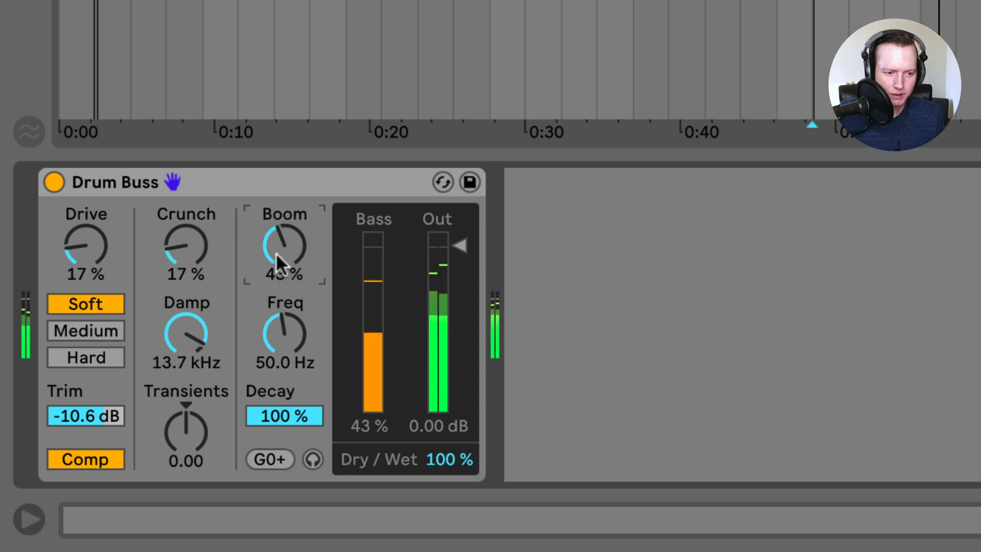
Stop playback, adjust the Boom frequency between 50.2 and 48.5 Hz, and snap it to the exact G0 note
key(space)
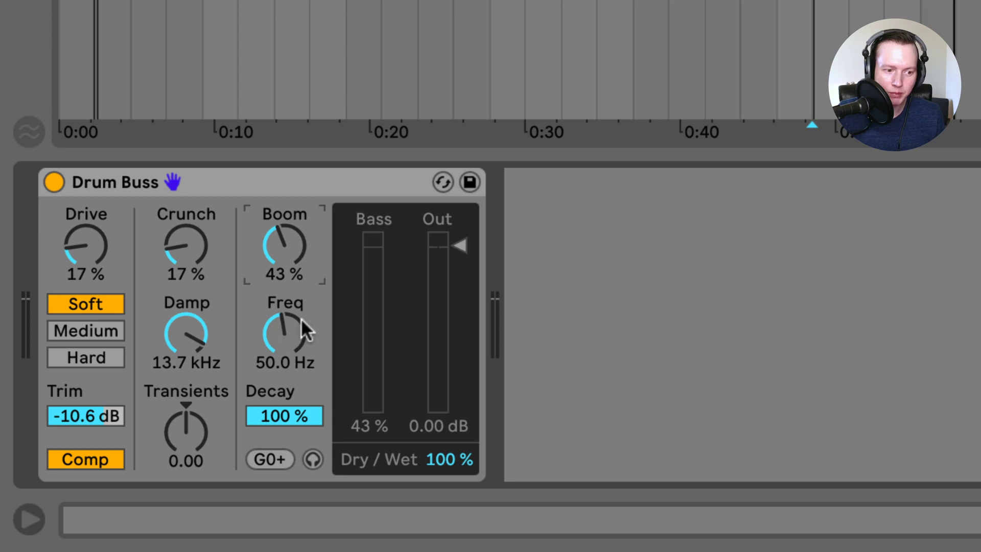
mouse_move(284, 336)
mouse_down()
mouse_move(284, 320)
mouse_move(284, 335)
mouse_up()
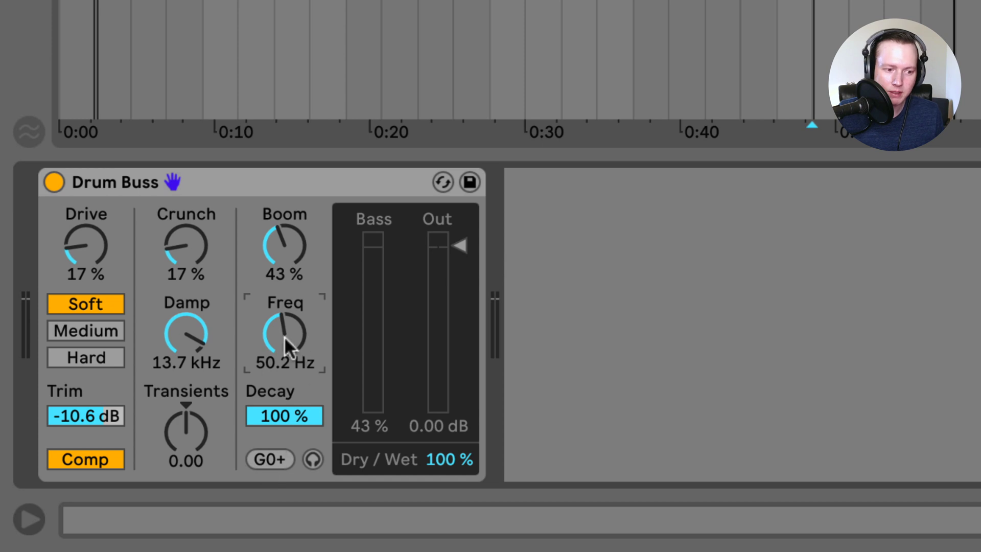
mouse_move(284, 332)
mouse_down()
mouse_move(284, 323)
mouse_move(284, 334)
mouse_up()
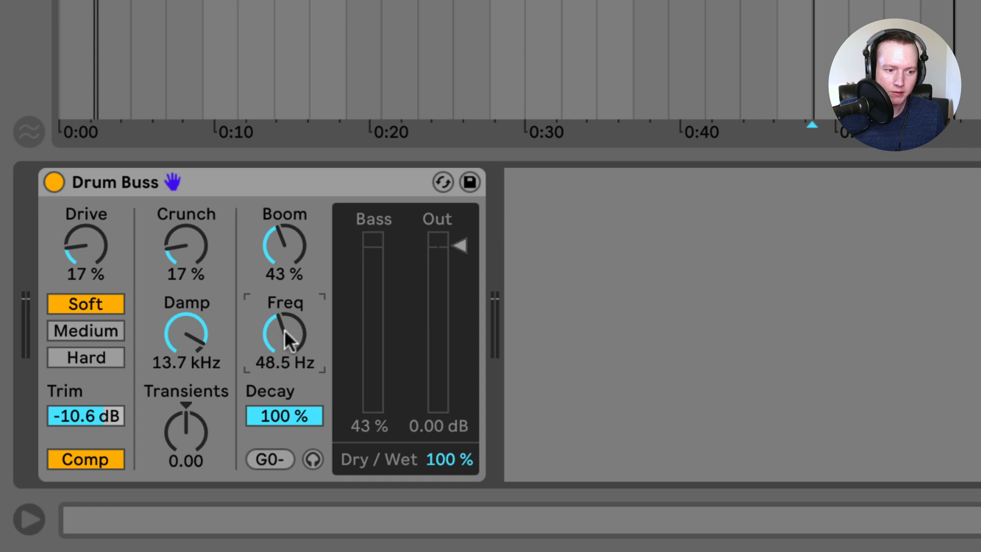
click(271, 456)
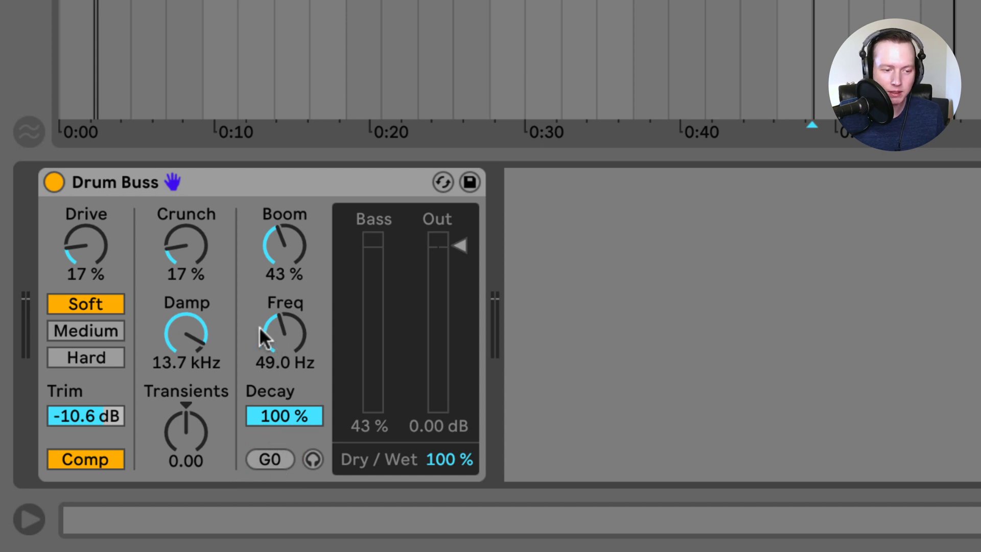
While the drums play, audition Boom at 62 % with Freq at 40.7 Hz, and settle on 29 % at 40.0 Hz
key(space)
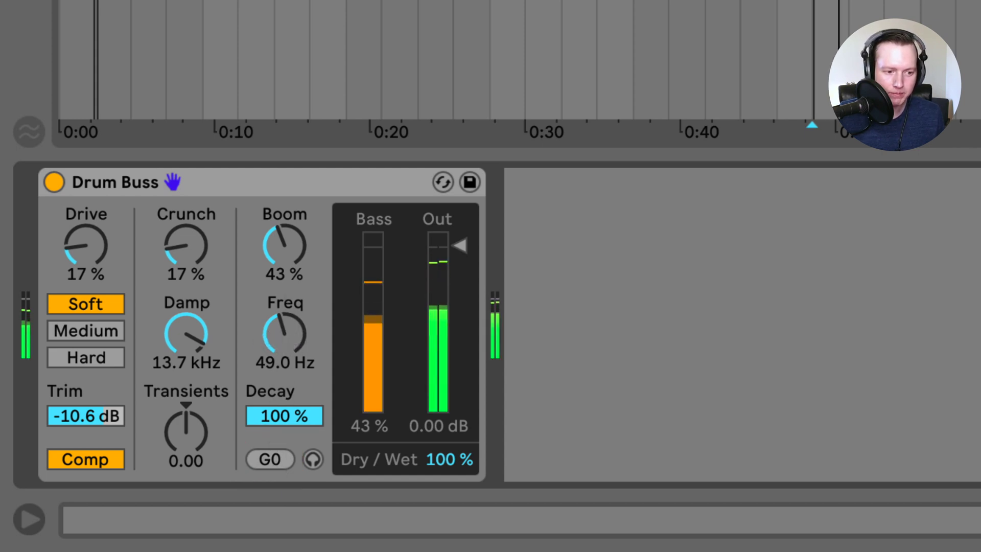
mouse_move(284, 333)
mouse_down()
mouse_move(284, 300)
mouse_move(284, 323)
mouse_up()
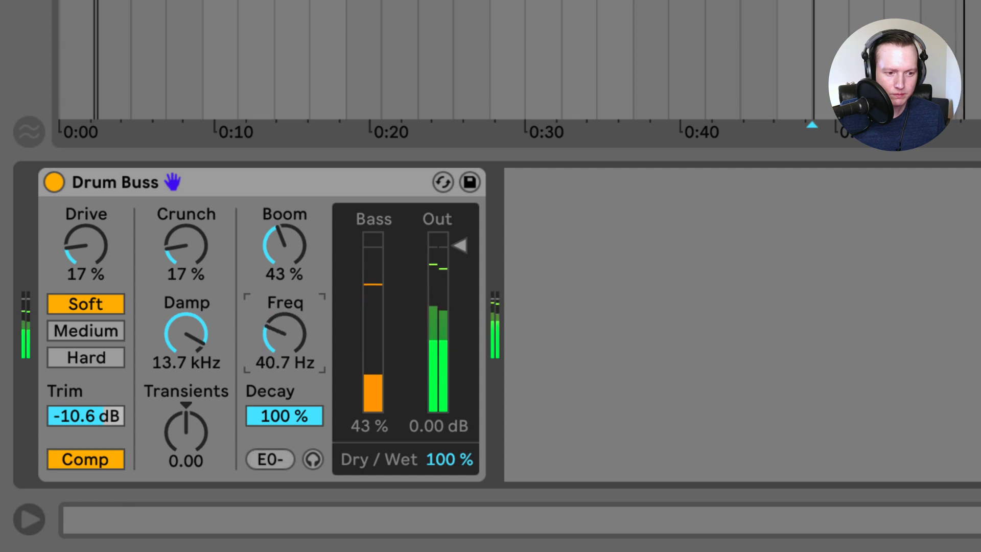
mouse_move(285, 245)
mouse_down()
mouse_move(285, 223)
mouse_move(285, 231)
mouse_up()
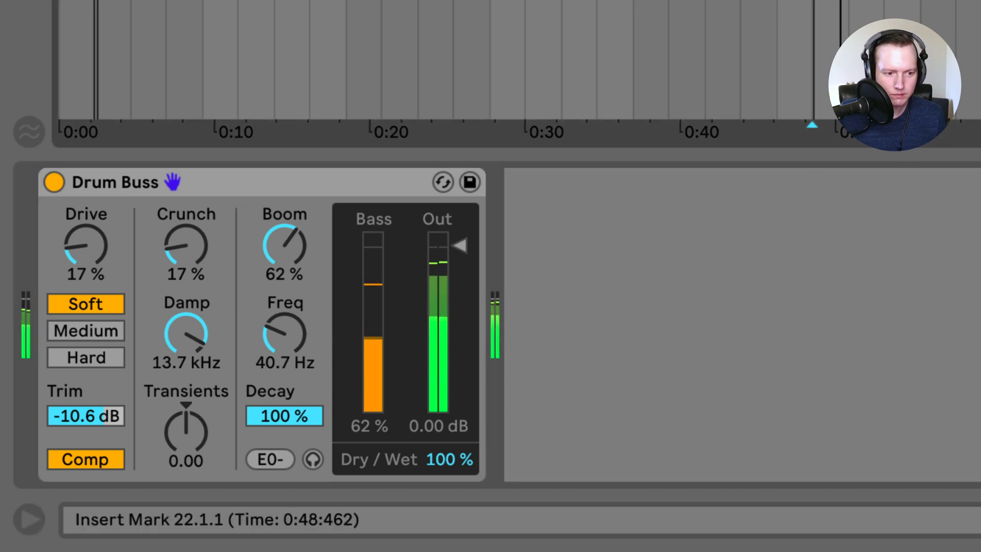
drag(280, 232, 287, 255)
drag(286, 327, 286, 331)
drag(275, 240, 275, 253)
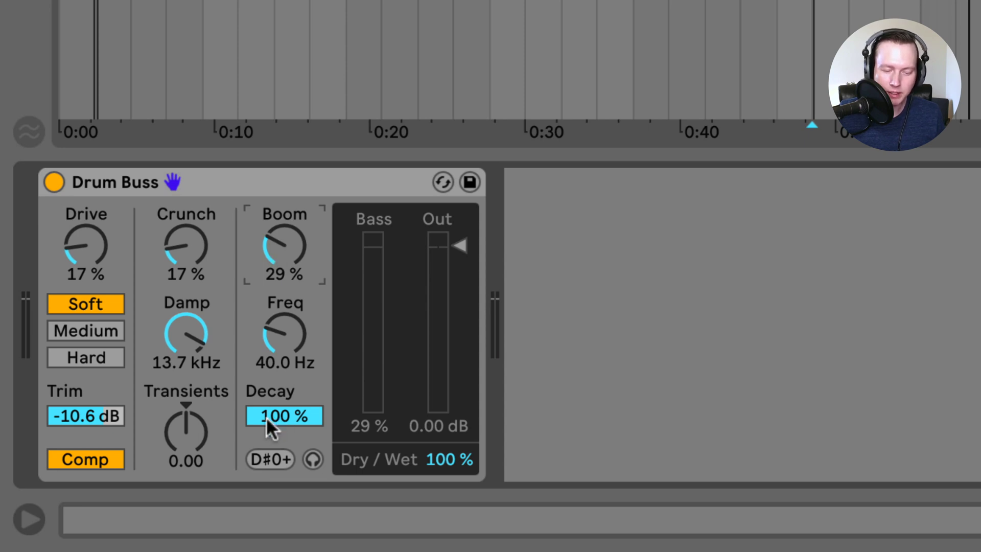
Demonstrate Boom at 0.0 % and 27 %, and set it to 51 % with Freq at 51.5 Hz during playback
drag(281, 232, 281, 266)
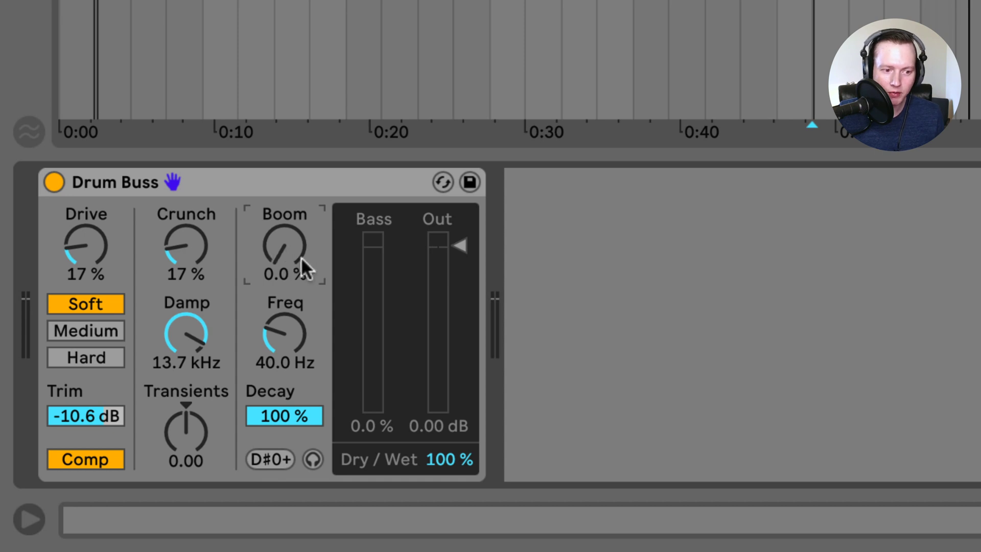
drag(284, 259, 284, 230)
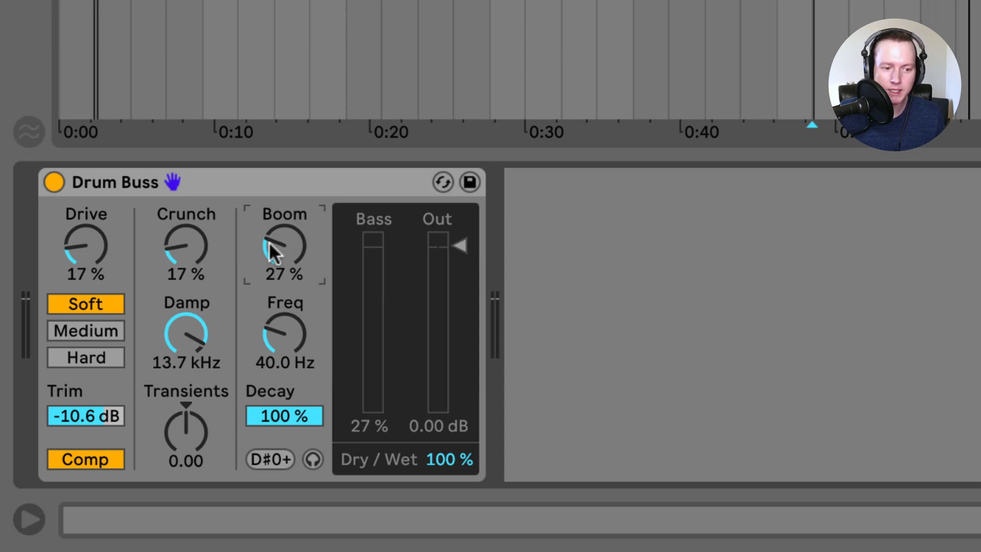
key(space)
drag(276, 279, 276, 250)
drag(276, 321, 276, 312)
drag(283, 253, 283, 256)
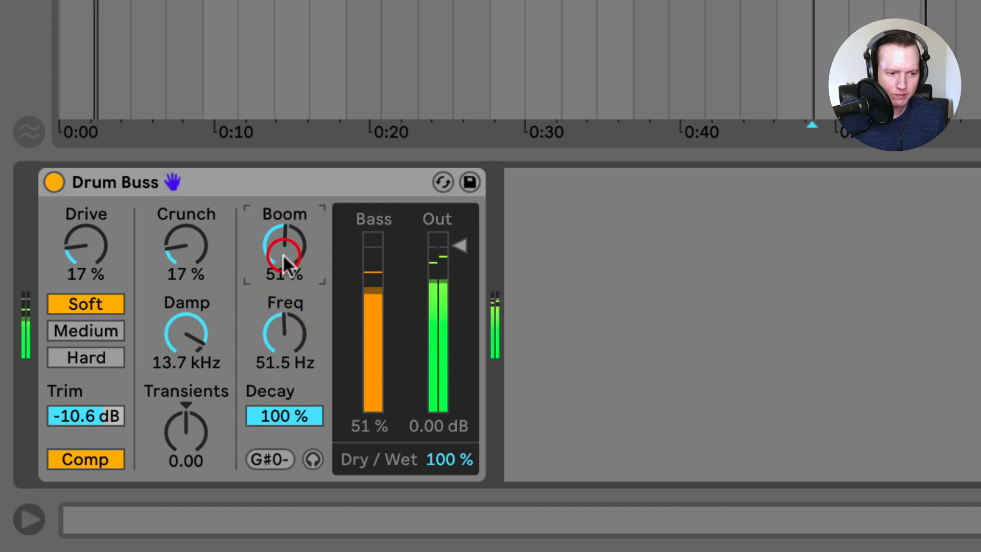
Shorten the Boom Decay to 2.3 % to demonstrate it, and restore it to 100 %
drag(280, 414, 282, 454)
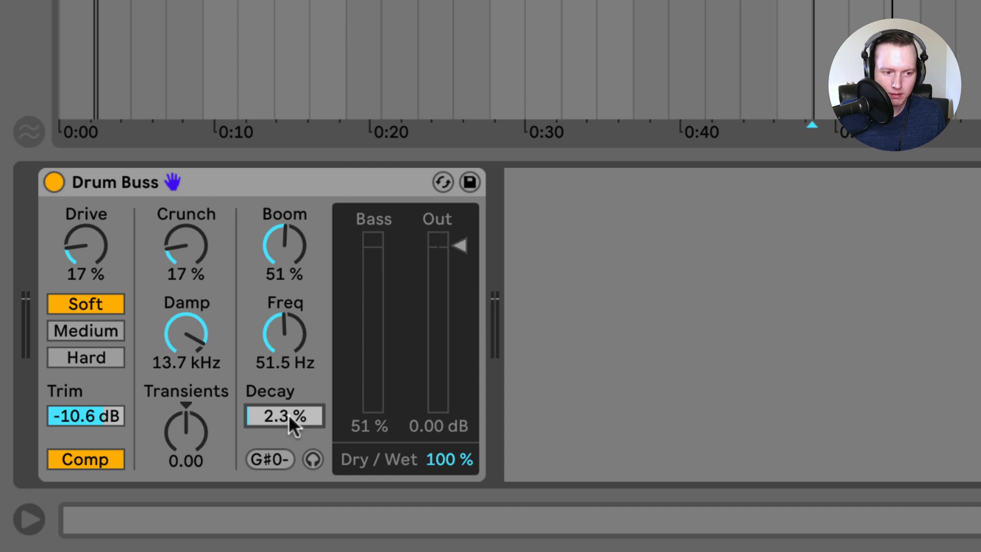
double_click(274, 415)
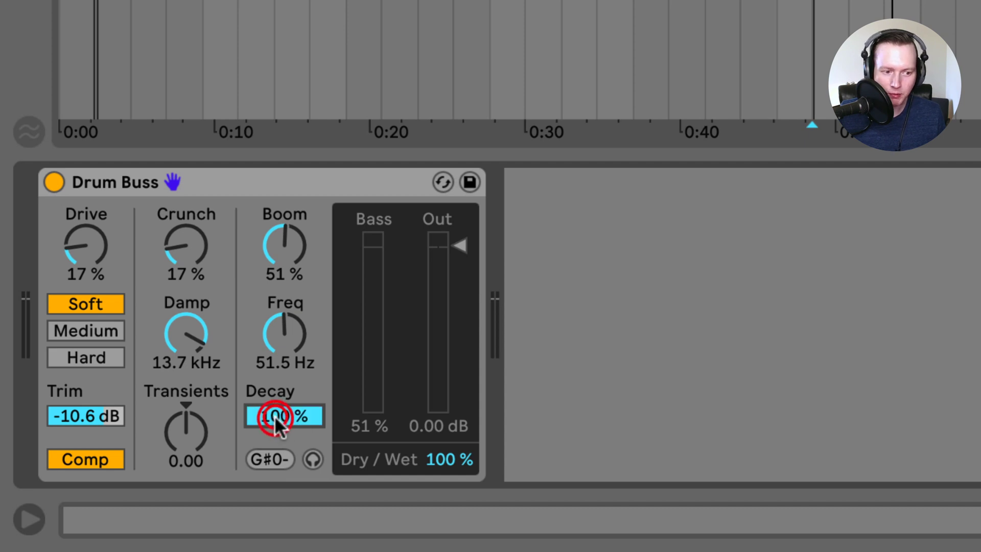
Solo the Boom effect during playback, set Boom to 37 % and Freq to 60.8 Hz with Decay at 100 %, and end the solo
click(312, 459)
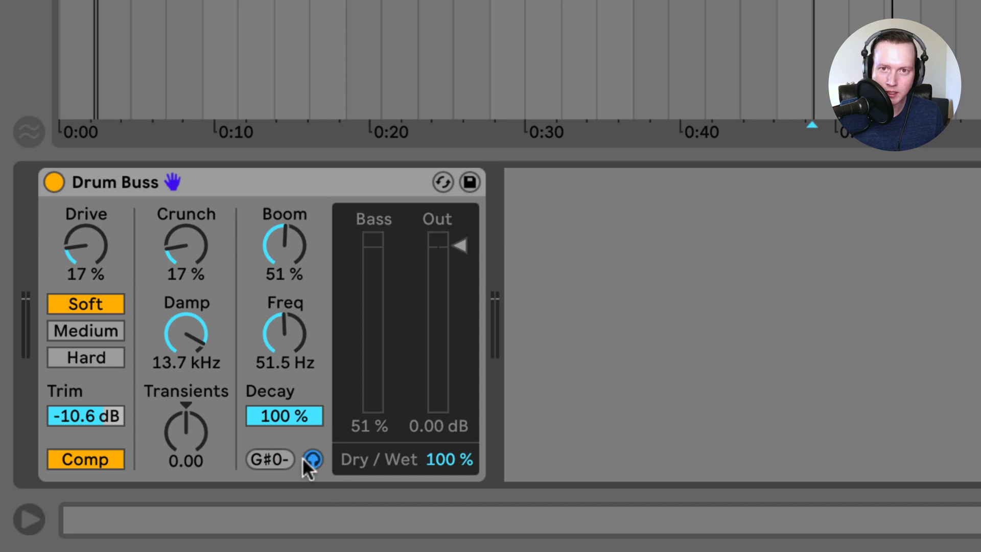
key(space)
drag(284, 246, 296, 298)
drag(290, 338, 290, 316)
mouse_move(286, 415)
mouse_down()
mouse_move(289, 457)
mouse_move(289, 408)
mouse_move(304, 411)
mouse_up()
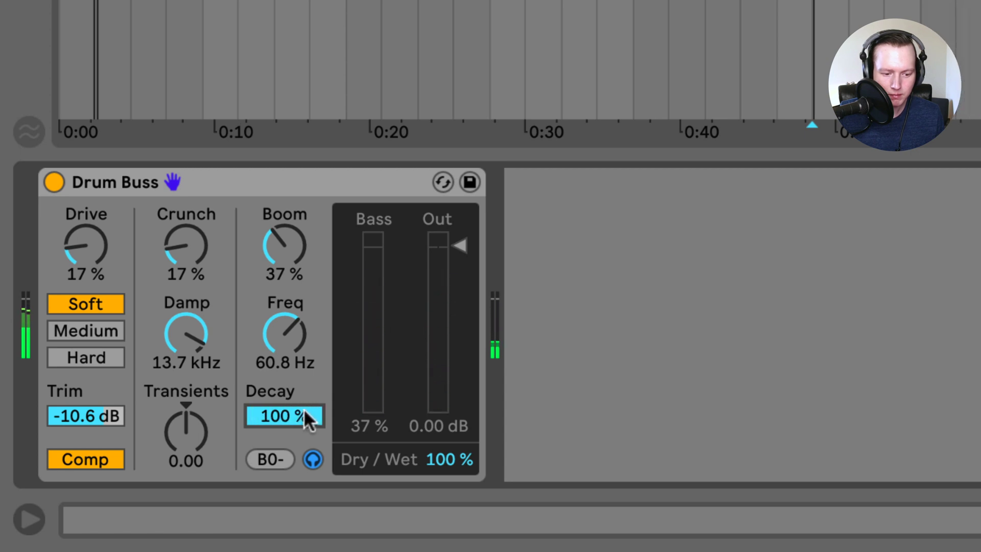
click(313, 458)
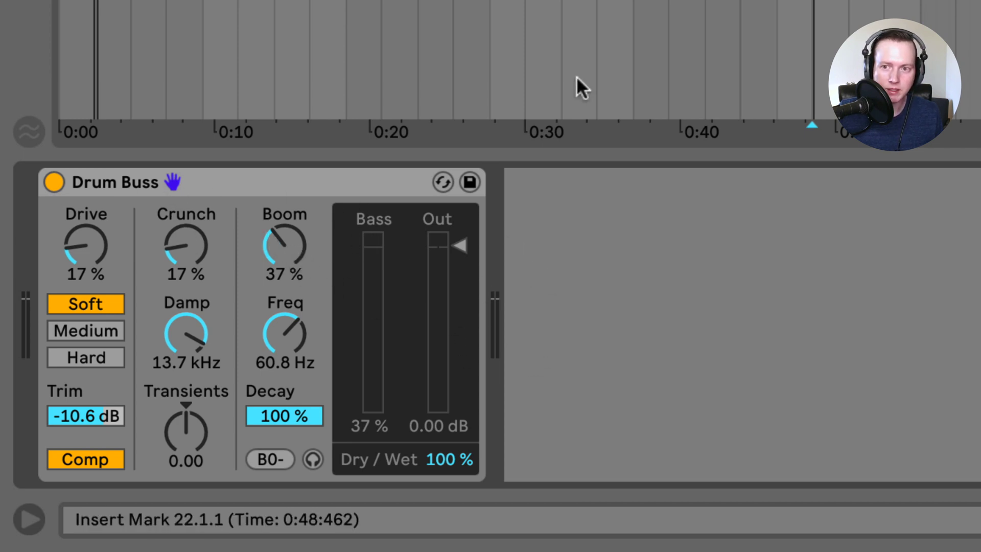
Audition Crunch at 43 %, Boom at 46 % and Dry/Wet at 22 %, comparing the result with Drum Buss bypassed
key(space)
drag(195, 268, 189, 245)
drag(307, 260, 285, 243)
drag(444, 459, 445, 475)
drag(434, 460, 433, 488)
click(57, 180)
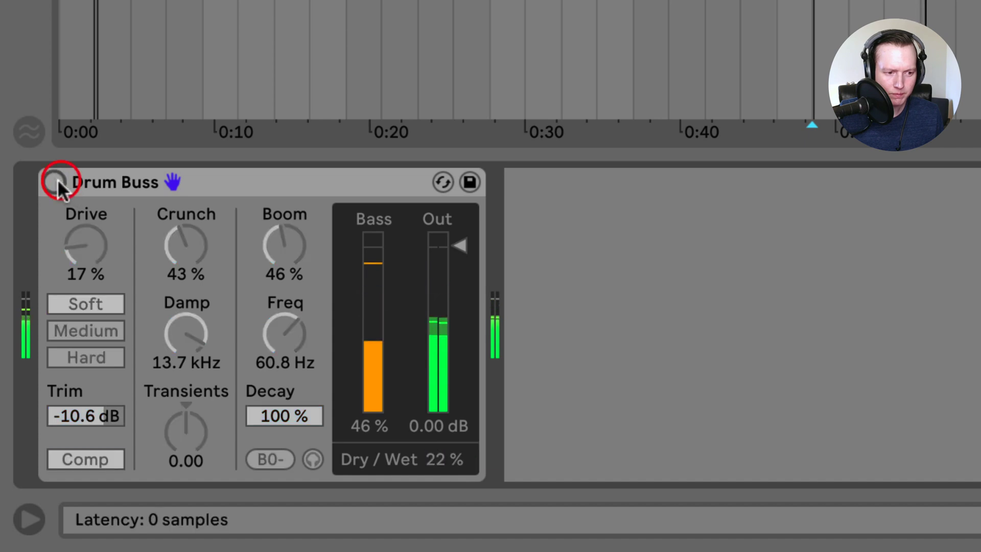
click(57, 180)
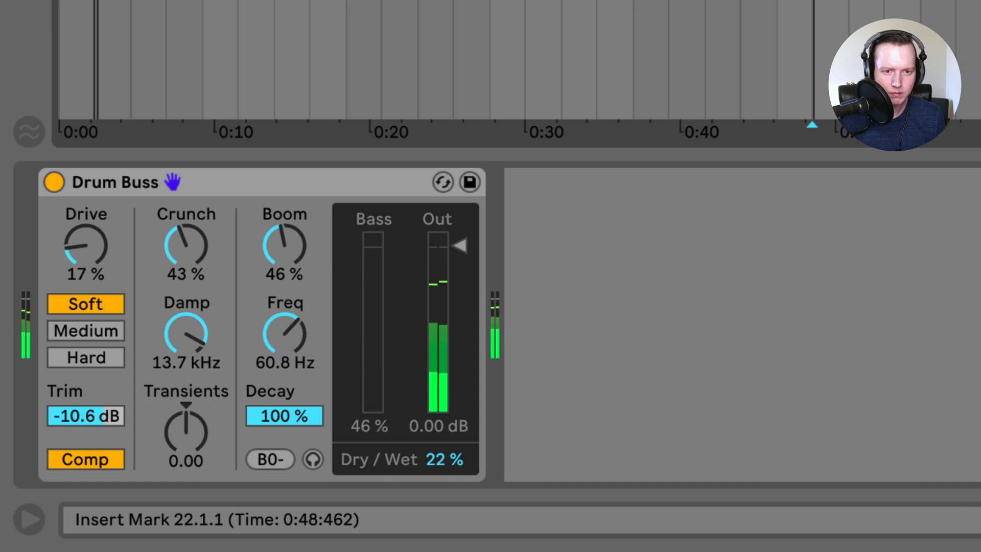
Lower Crunch to 29 %, Boom to 37 % and the Drum Buss output level to -1.81 dB
drag(183, 247, 184, 264)
drag(278, 246, 284, 256)
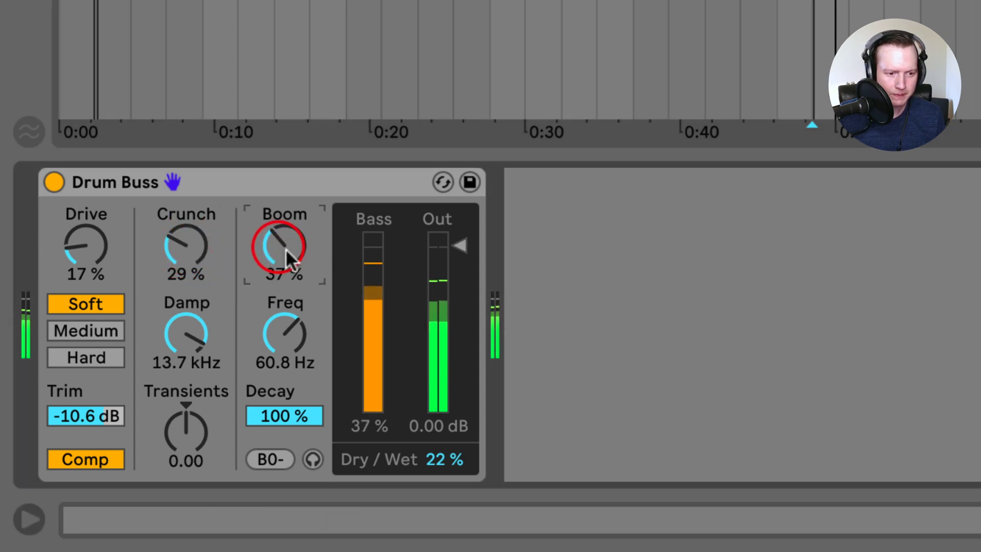
drag(457, 246, 456, 254)
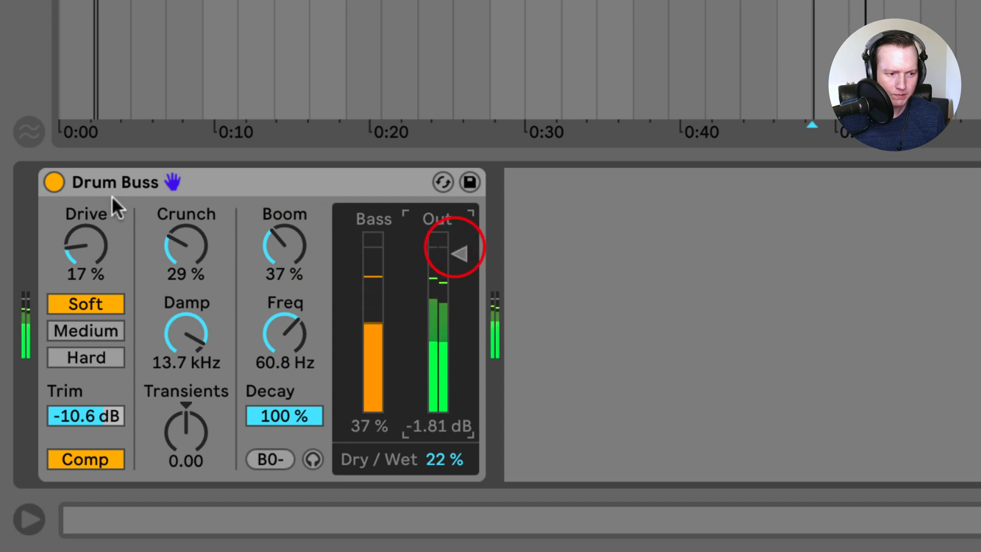
Set Dry/Wet to 42 %, compare the drums with Drum Buss bypassed and active, and leave the device on and selected
drag(437, 452, 436, 430)
click(53, 182)
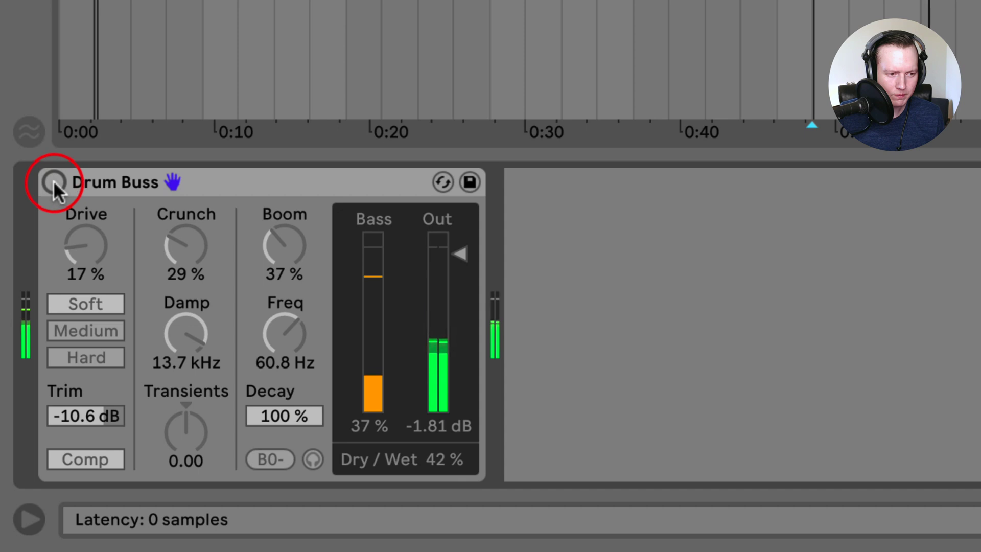
click(53, 182)
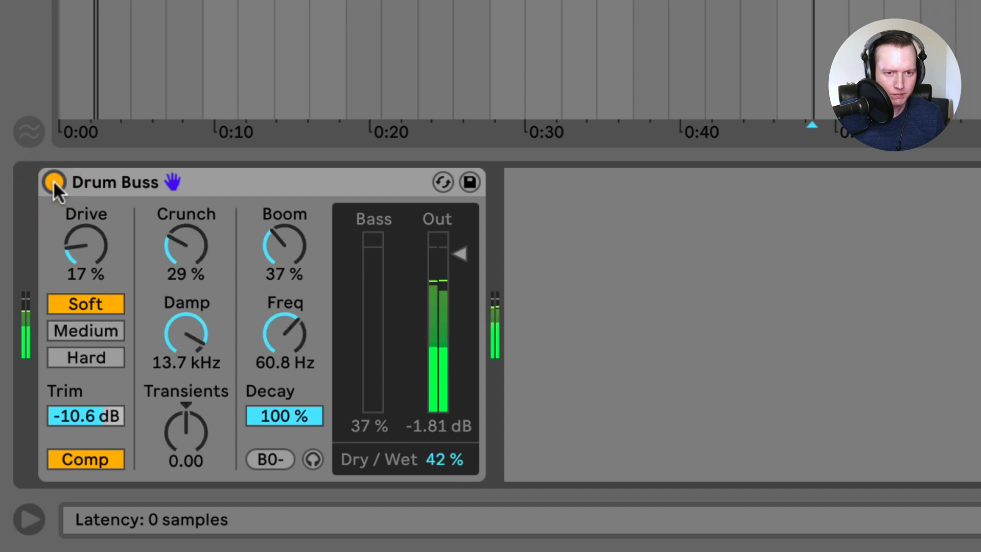
click(53, 181)
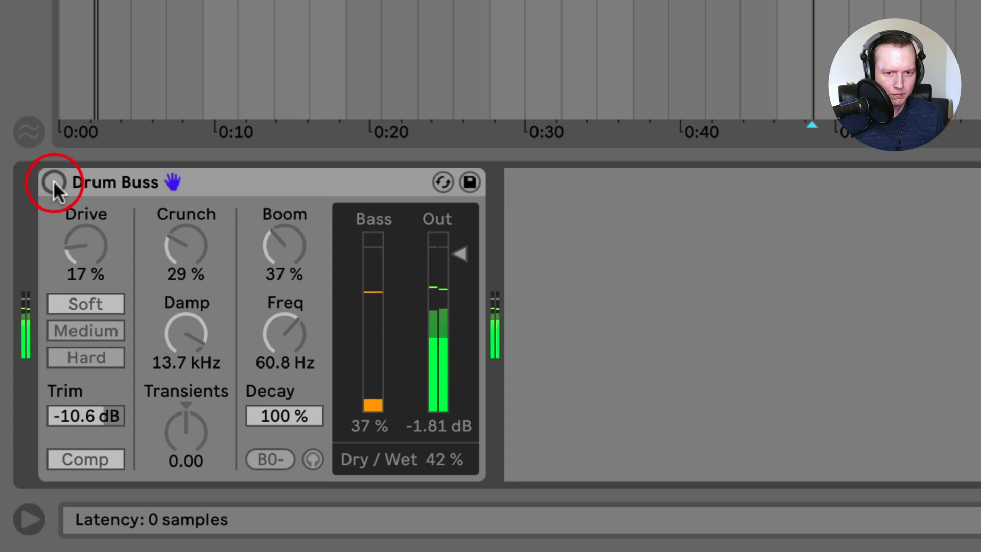
click(53, 182)
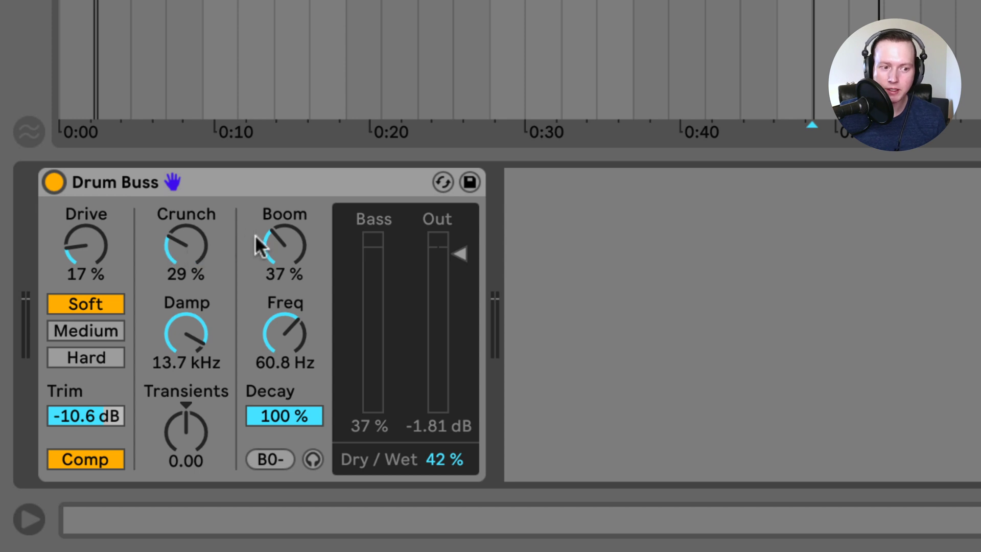
click(251, 185)
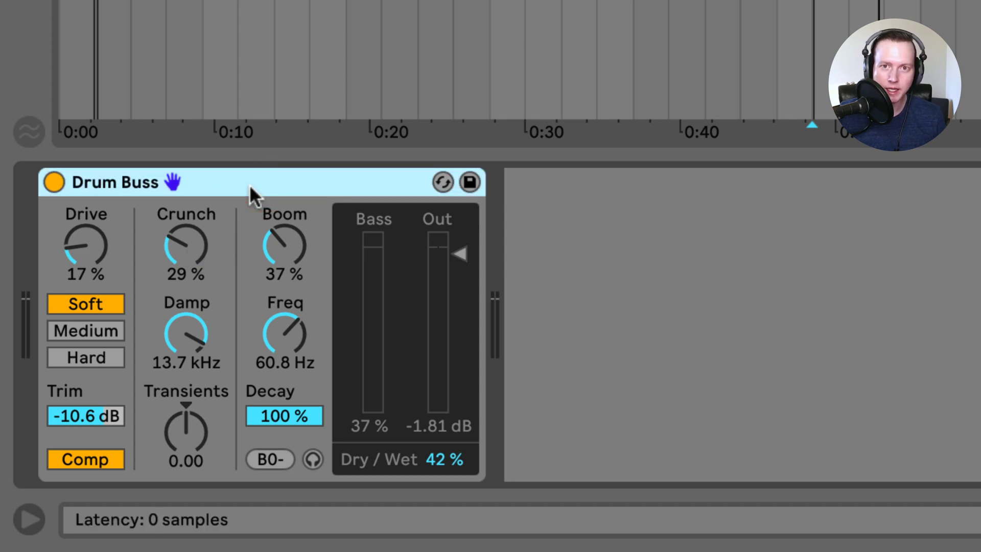